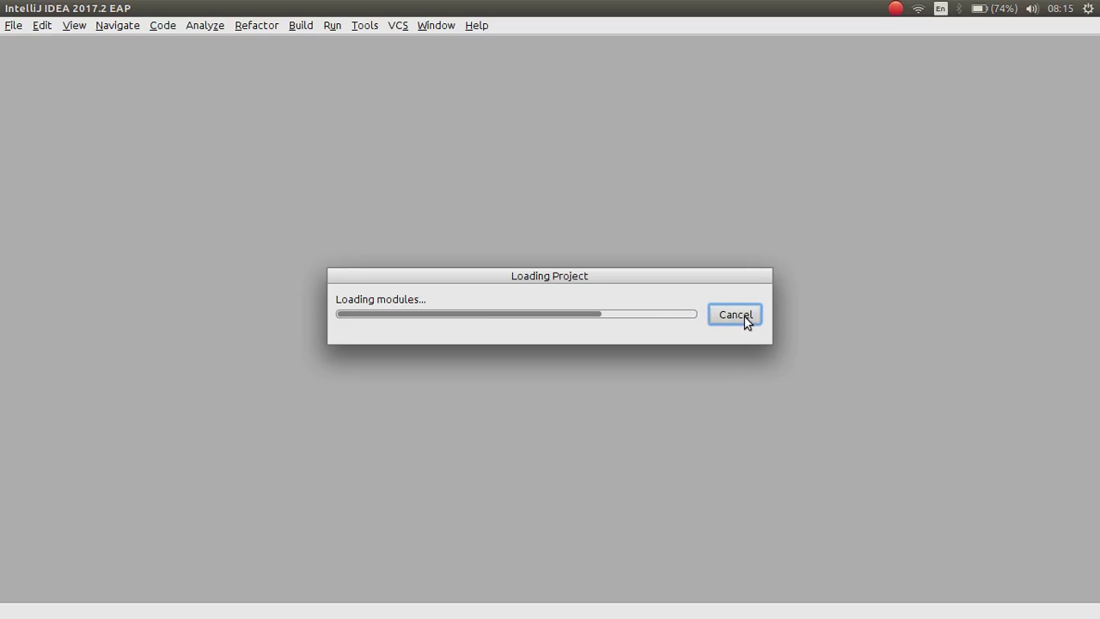
Exit IntelliJ IDEA and confirm the exit.
{"action": "left_click", "coordinate": [7, 8]}
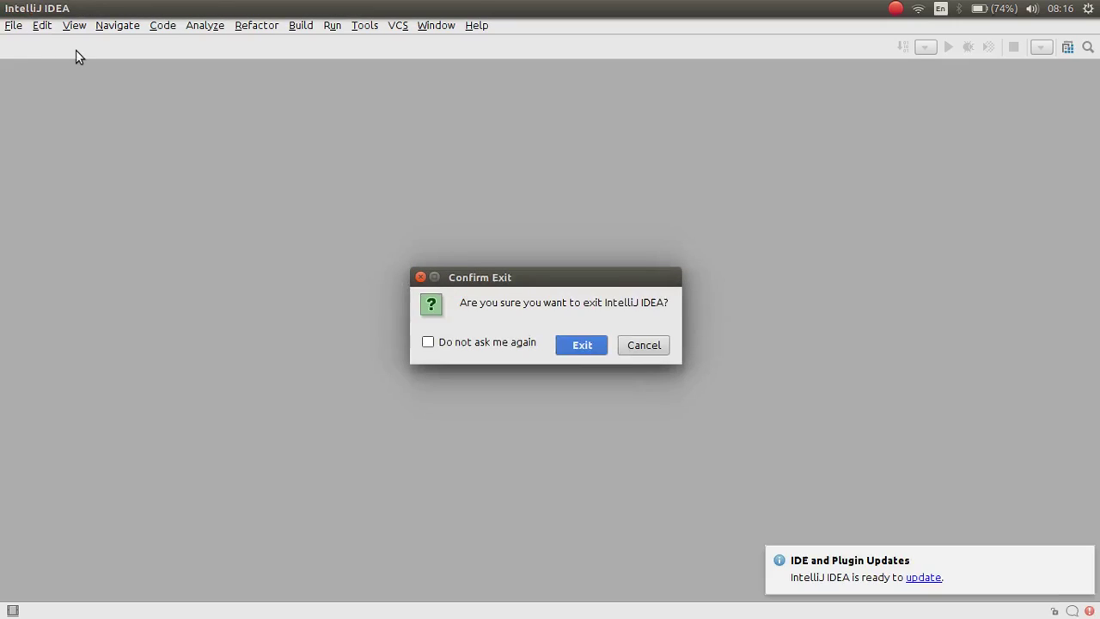
{"action": "left_click", "coordinate": [584, 344]}
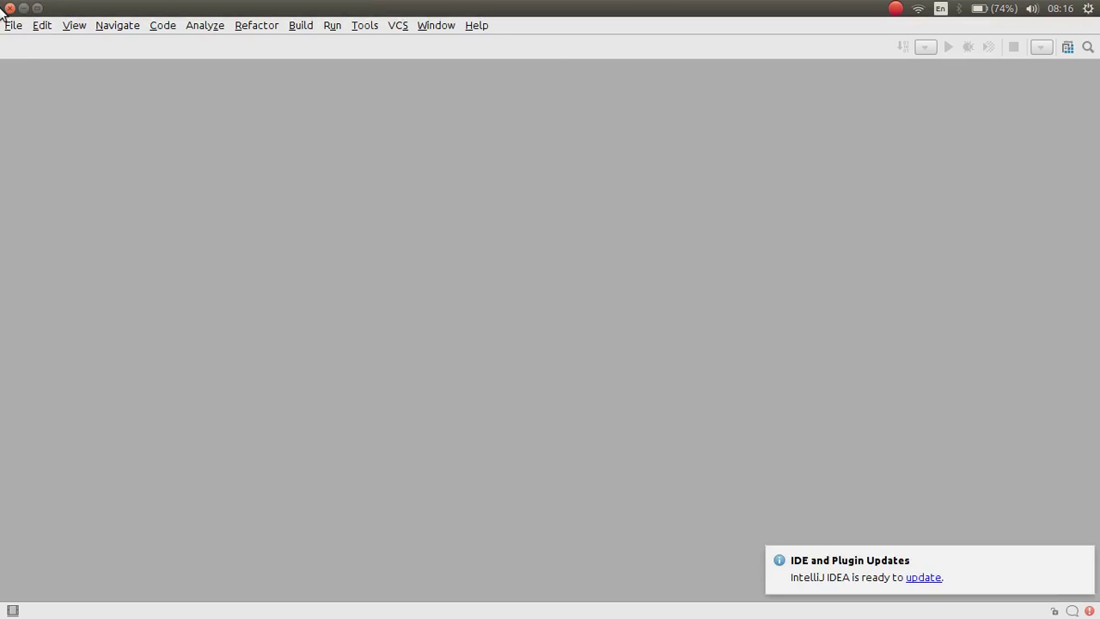
{"action": "left_click", "coordinate": [8, 9]}
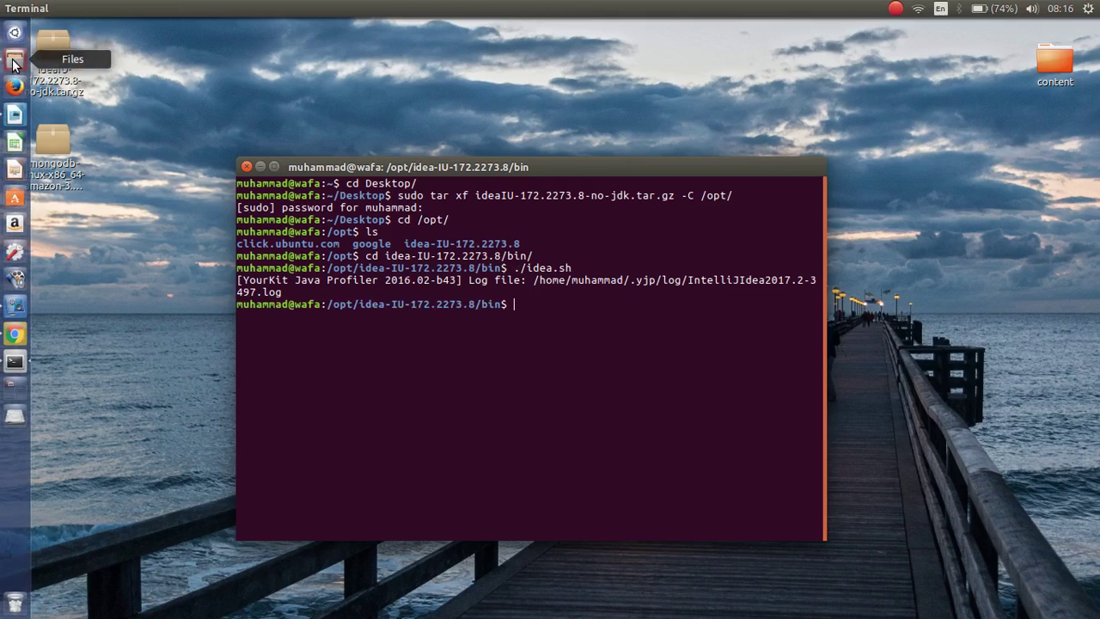
Permanently delete the Javatutorials folder from IdeaProjects in the home folder, and close the file manager and the terminal.
{"action": "left_click", "coordinate": [14, 61]}
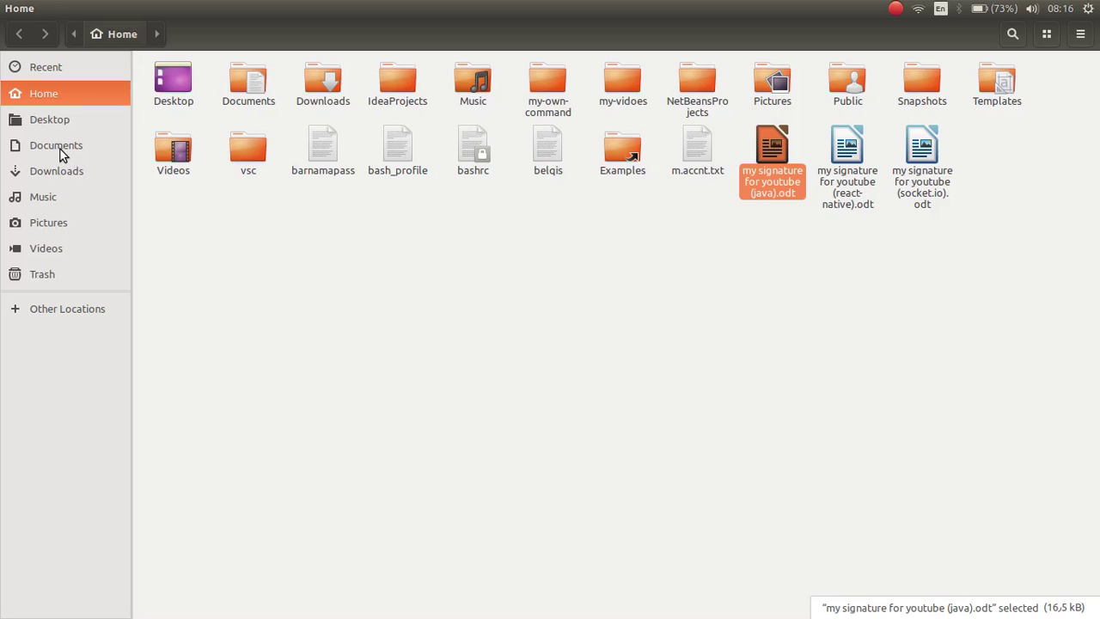
{"action": "double_click", "coordinate": [405, 77]}
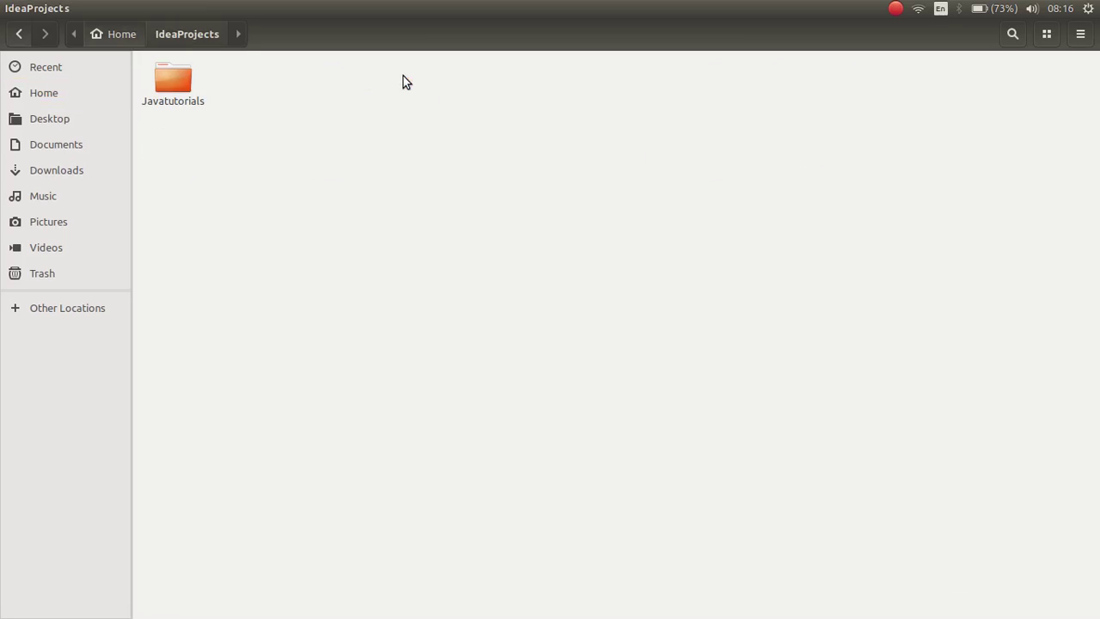
{"action": "left_click", "coordinate": [181, 77]}
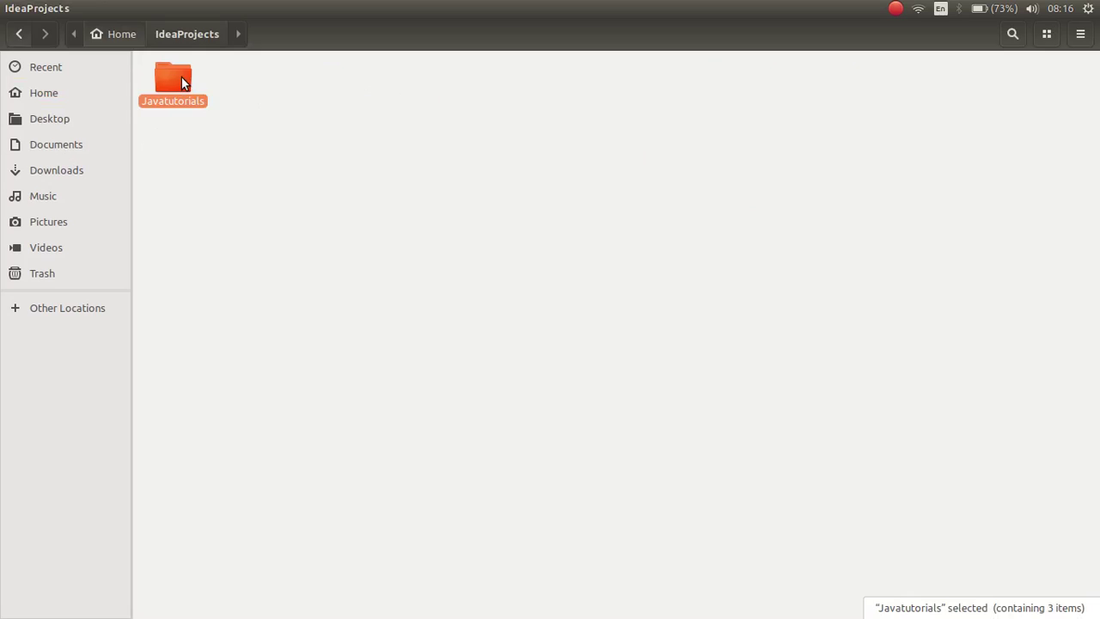
{"action": "key", "text": "shift+Delete"}
{"action": "key", "text": "Return"}
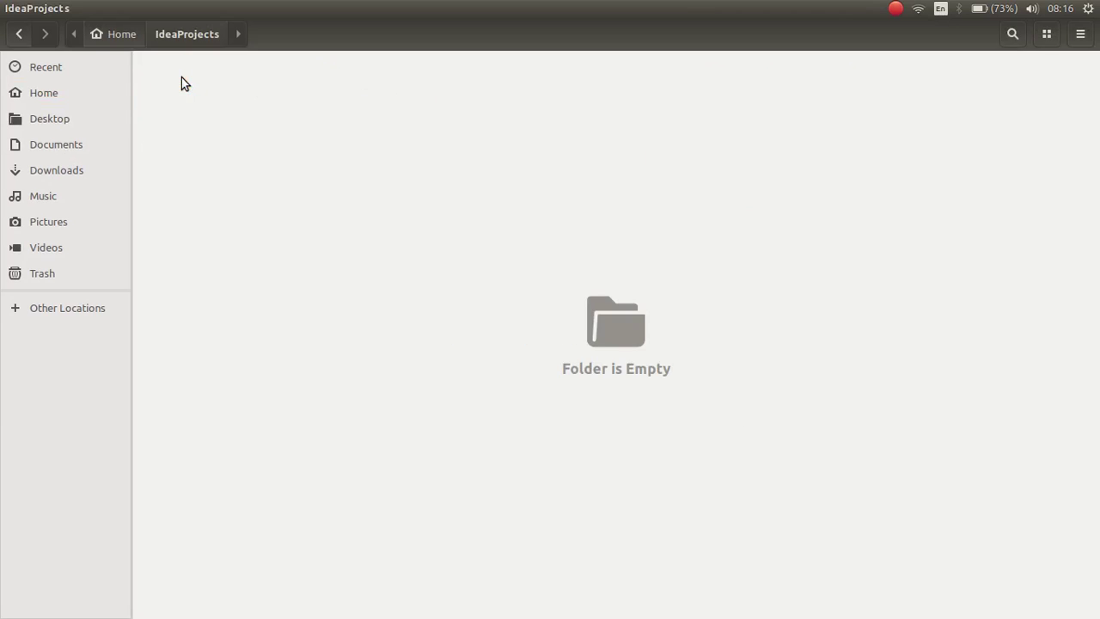
{"action": "left_click", "coordinate": [10, 9]}
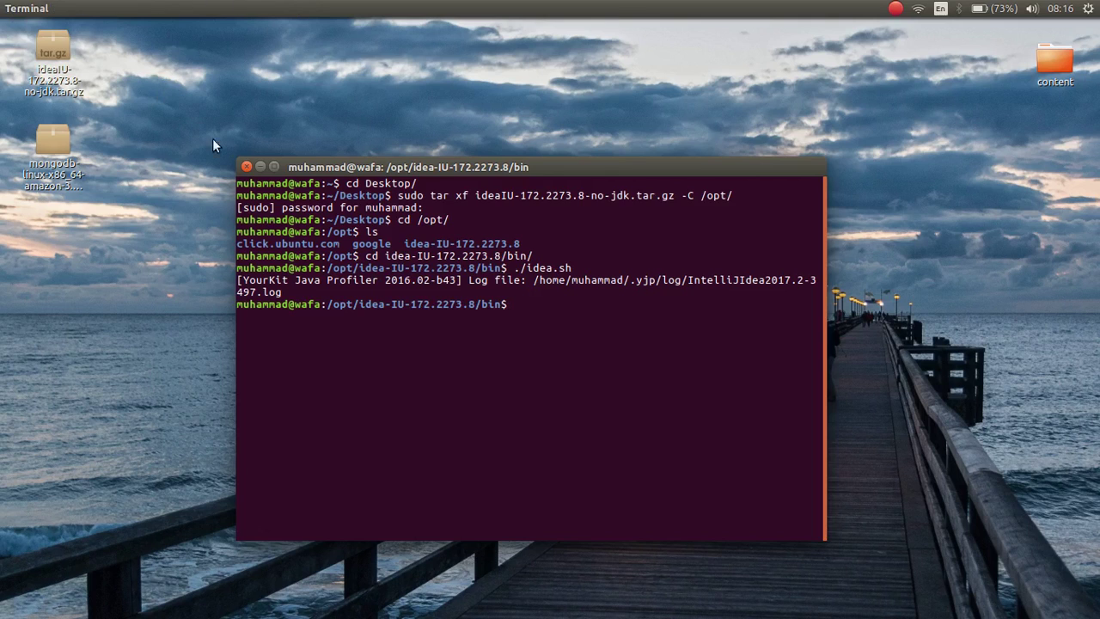
{"action": "left_click", "coordinate": [245, 167]}
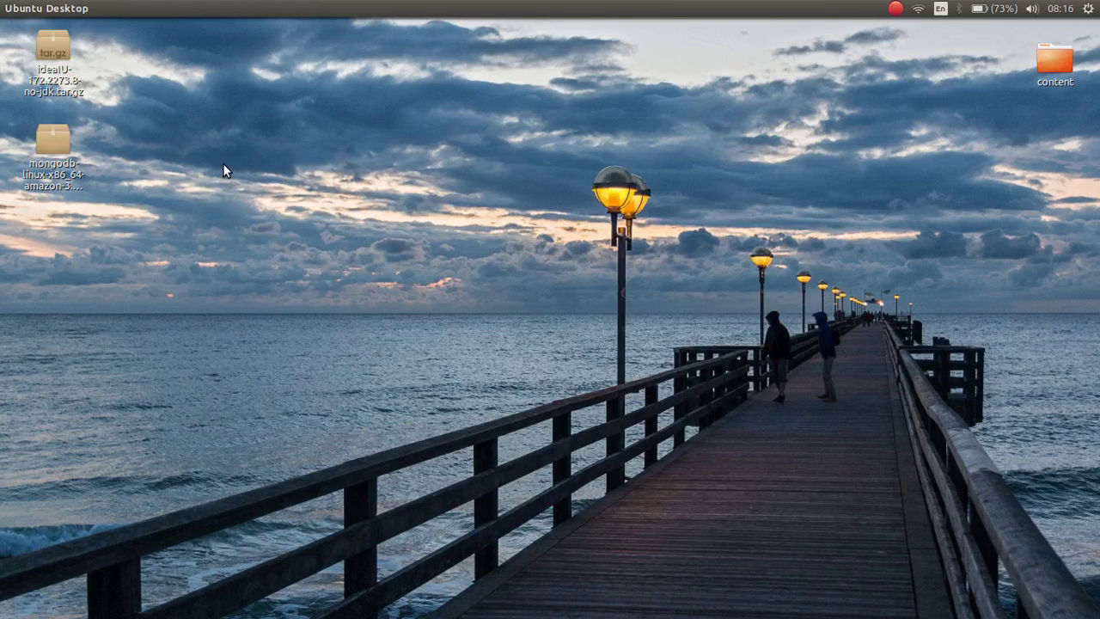
{"action": "left_click", "coordinate": [57, 56]}
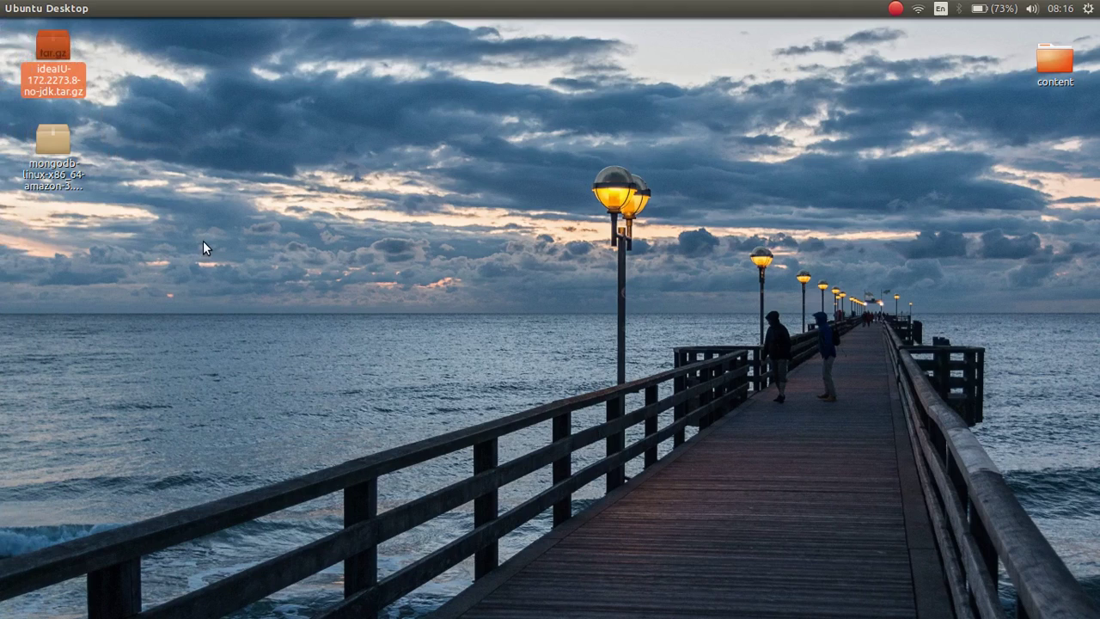
{"action": "key", "text": "ctrl+alt+t"}
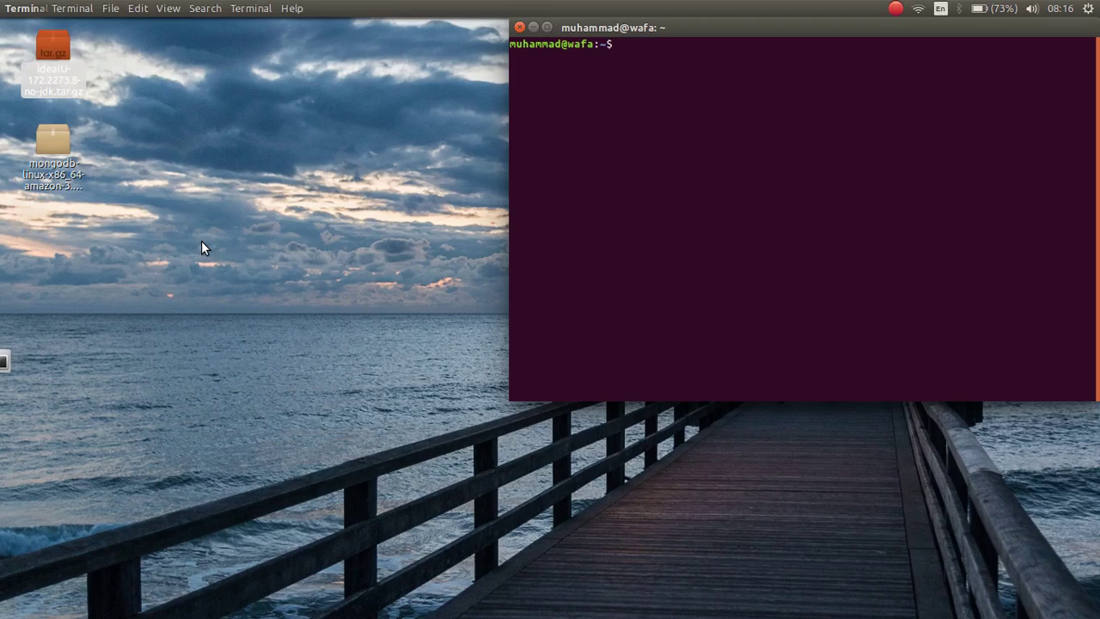
{"action": "type", "text": "cd "}
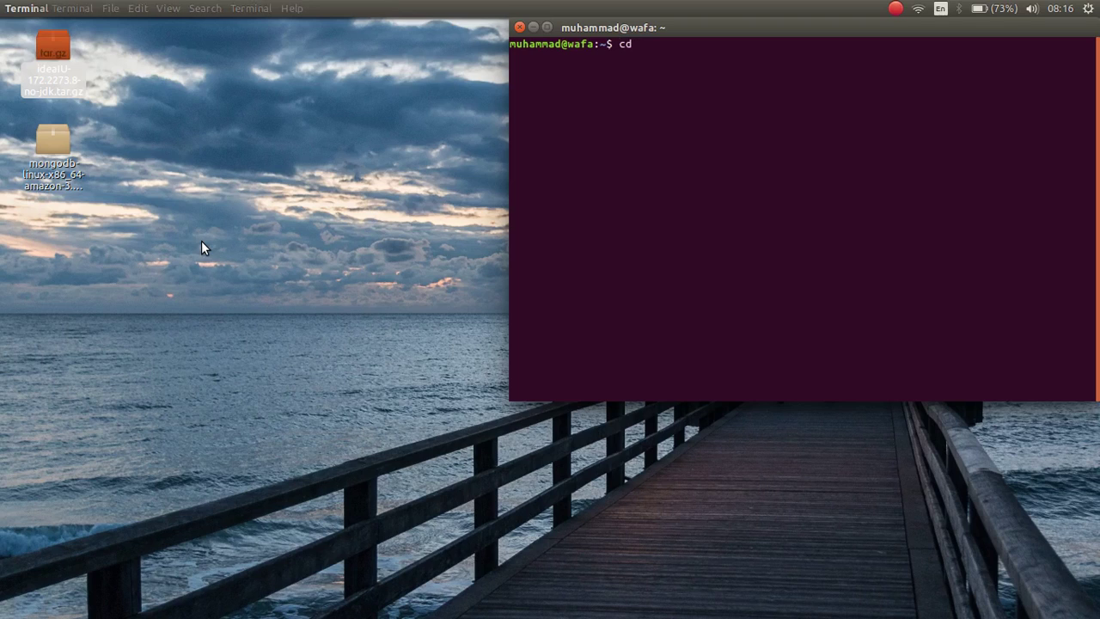
{"action": "type", "text": "/opt/"}
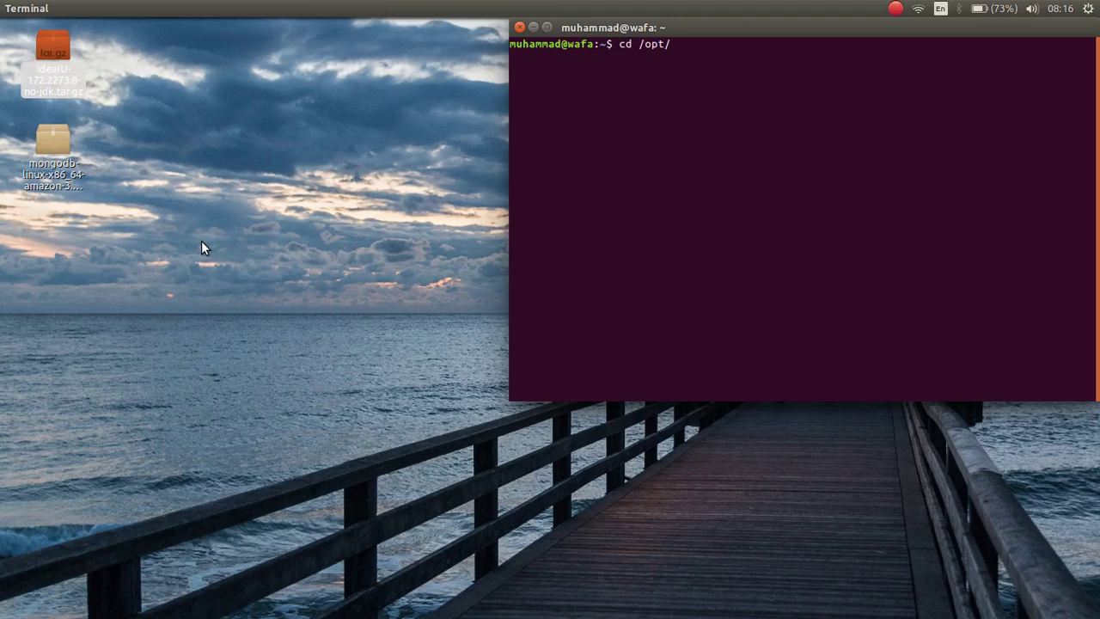
{"action": "left_click_drag", "start_coordinate": [742, 30], "coordinate": [495, 57]}
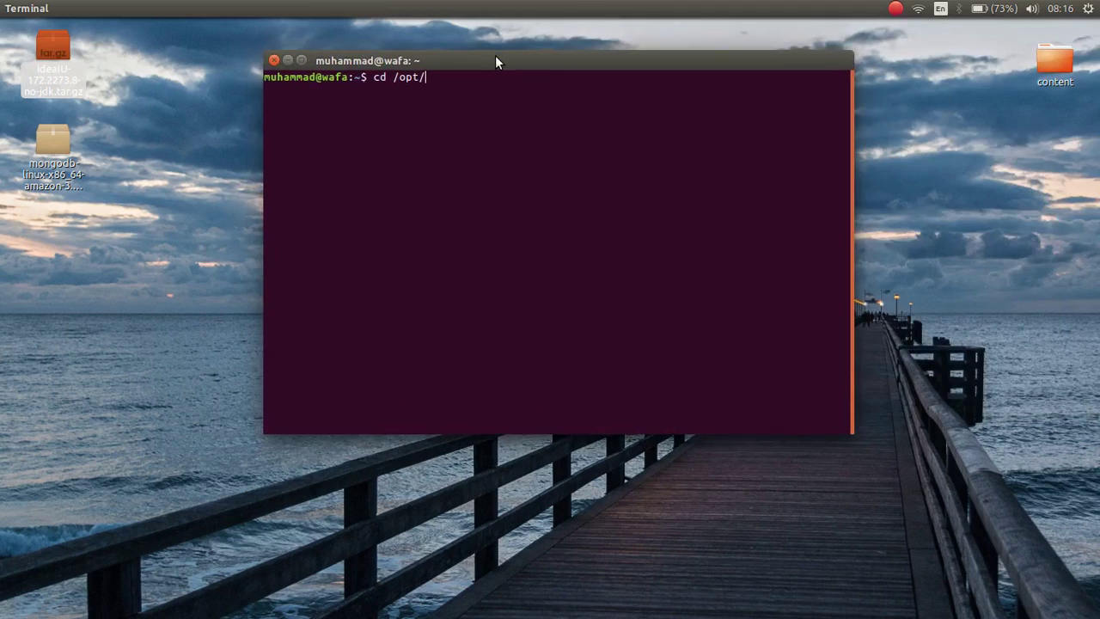
{"action": "left_click", "coordinate": [273, 61]}
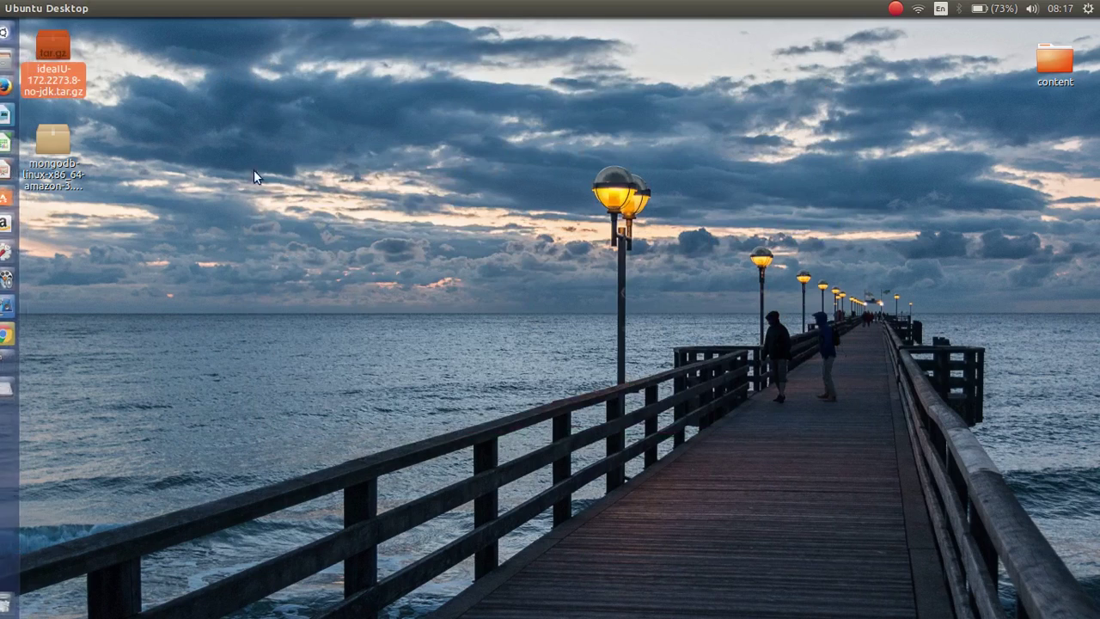
Search the computer for "ide" and launch IntelliJ IDEA.
{"action": "key", "text": "super"}
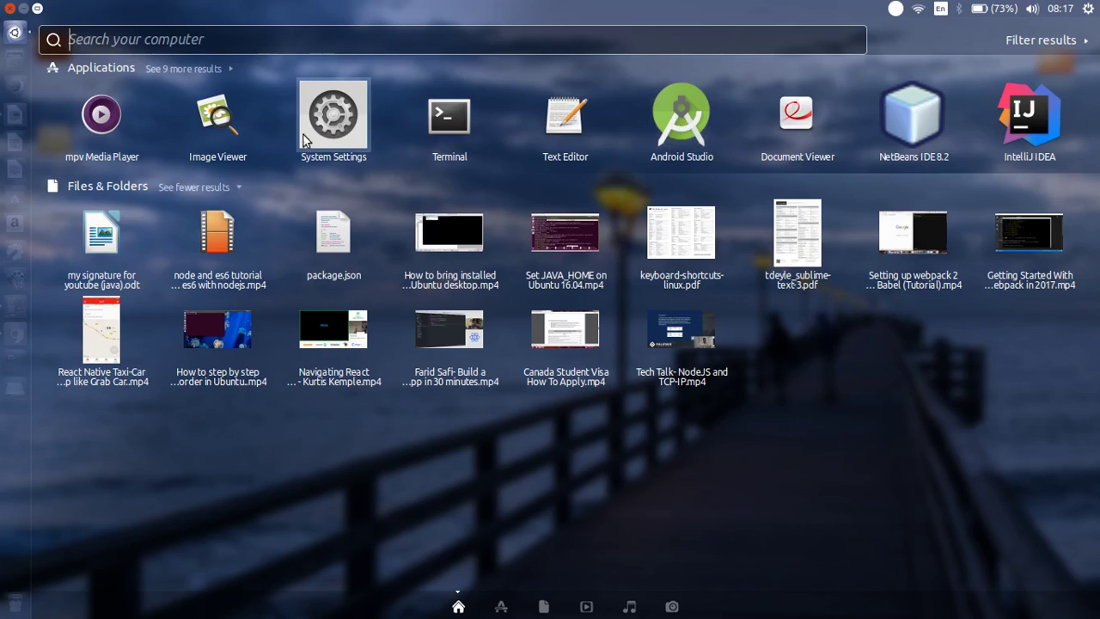
{"action": "type", "text": "ide"}
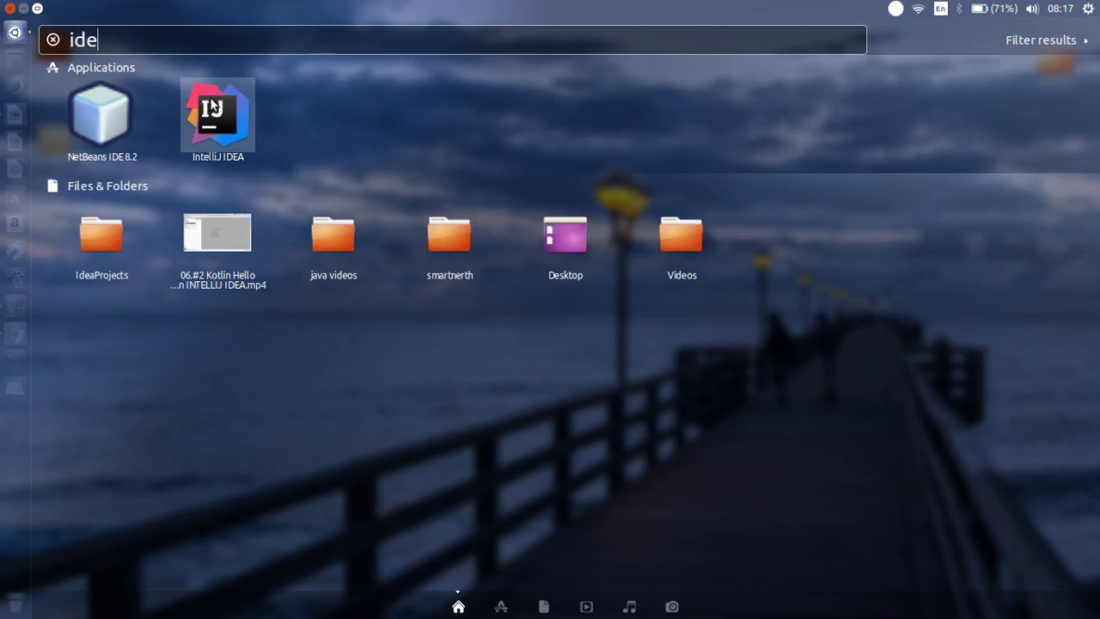
{"action": "left_click", "coordinate": [215, 122]}
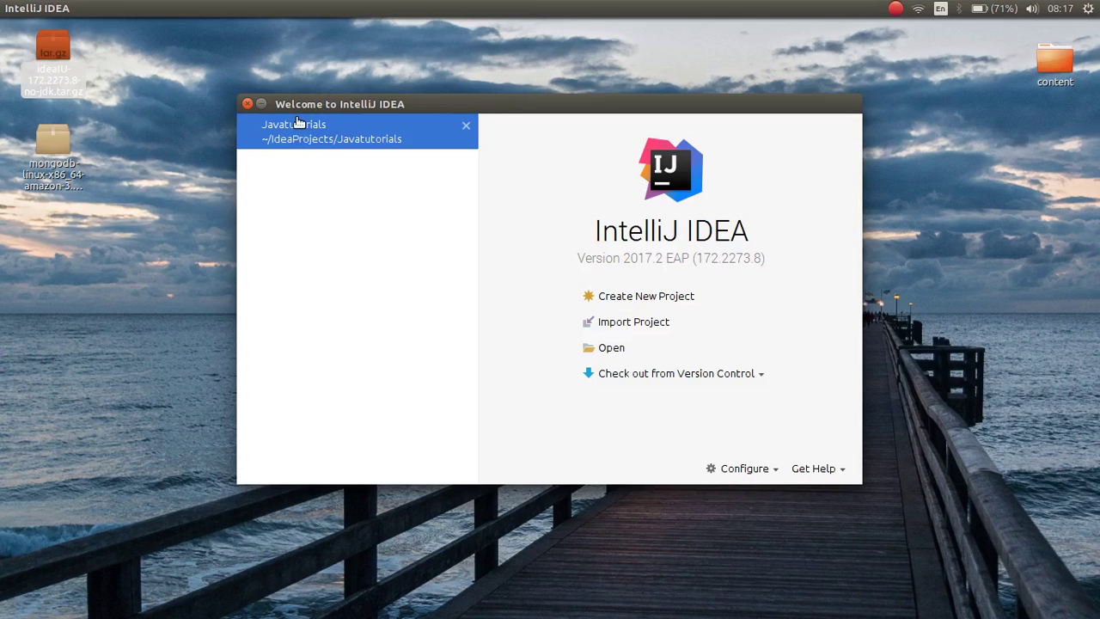
Try to reopen the Javatutorials project and remove it from the recent projects list.
{"action": "left_click", "coordinate": [297, 123]}
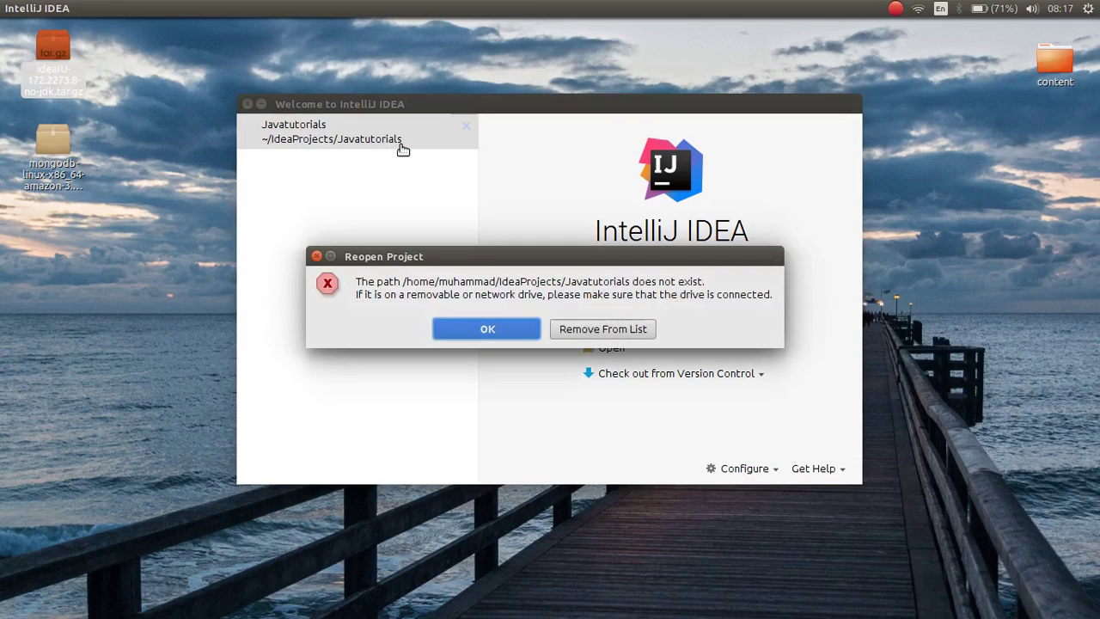
{"action": "left_click", "coordinate": [583, 328]}
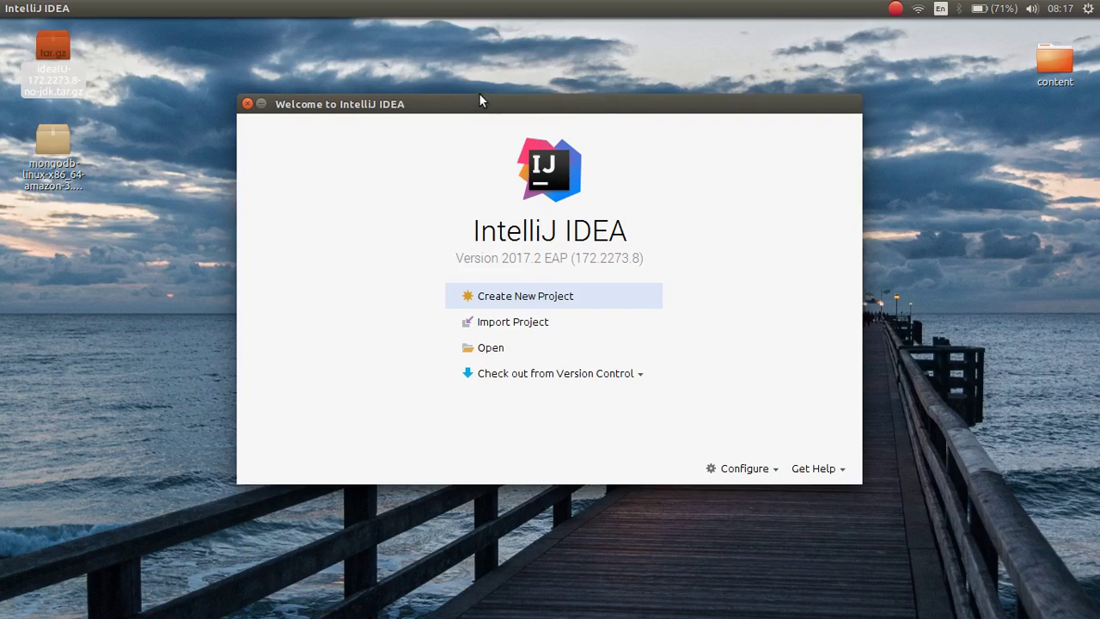
{"action": "mouse_move", "coordinate": [467, 104]}
{"action": "left_mouse_down"}
{"action": "mouse_move", "coordinate": [558, 118]}
{"action": "mouse_move", "coordinate": [538, 94]}
{"action": "mouse_move", "coordinate": [456, 109]}
{"action": "left_mouse_up"}
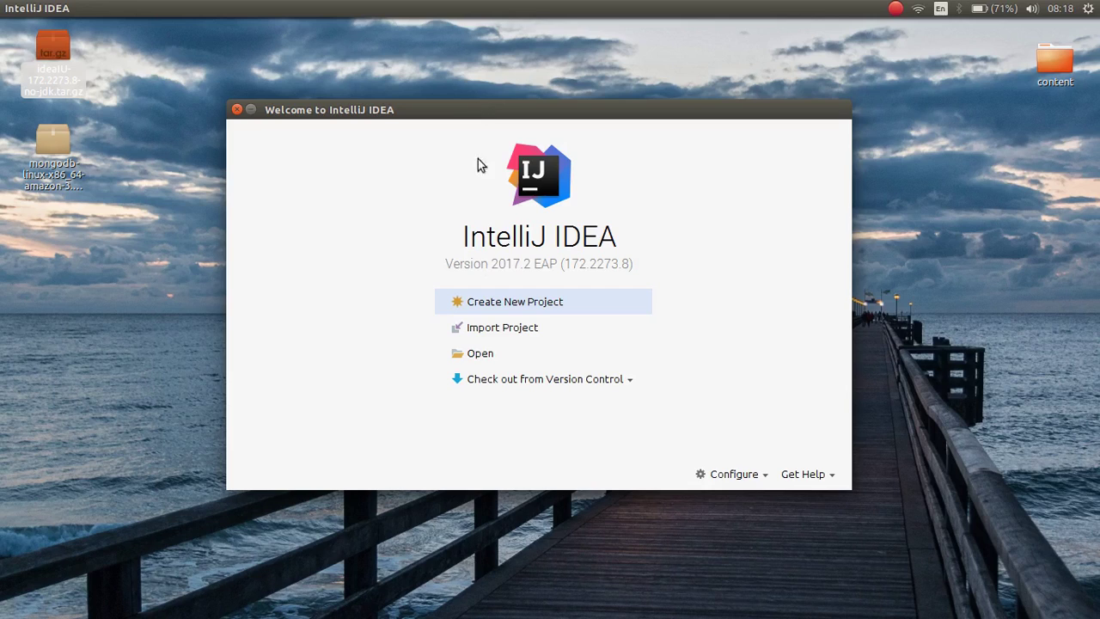
Start a new Java project with the 1.8 SDK, without additional frameworks or a template, and proceed to its naming page.
{"action": "left_click", "coordinate": [748, 483]}
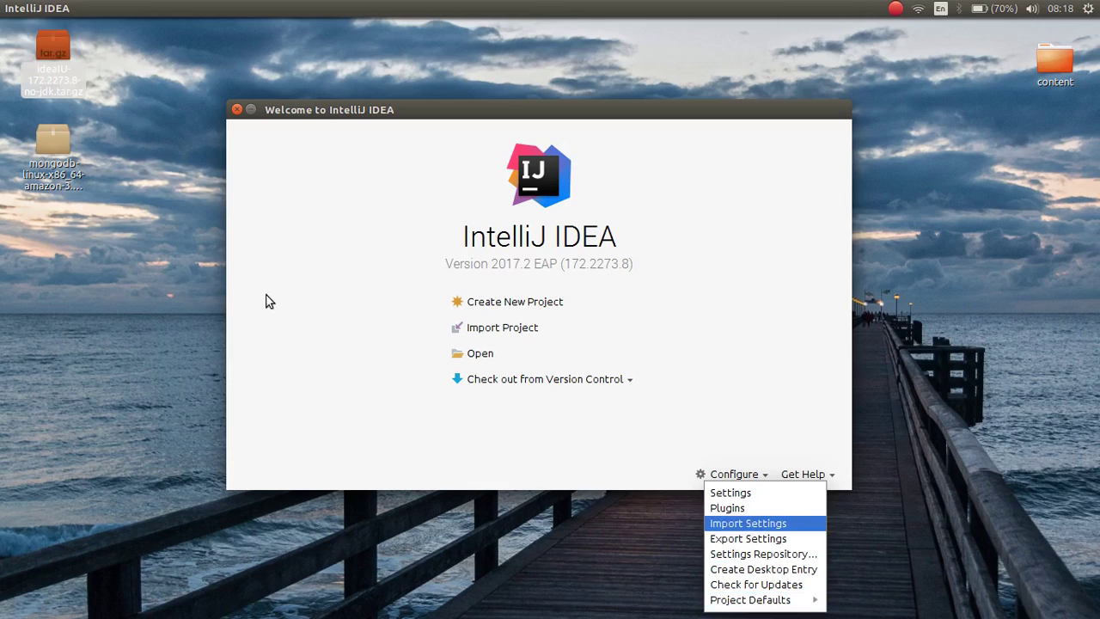
{"action": "left_click", "coordinate": [359, 314]}
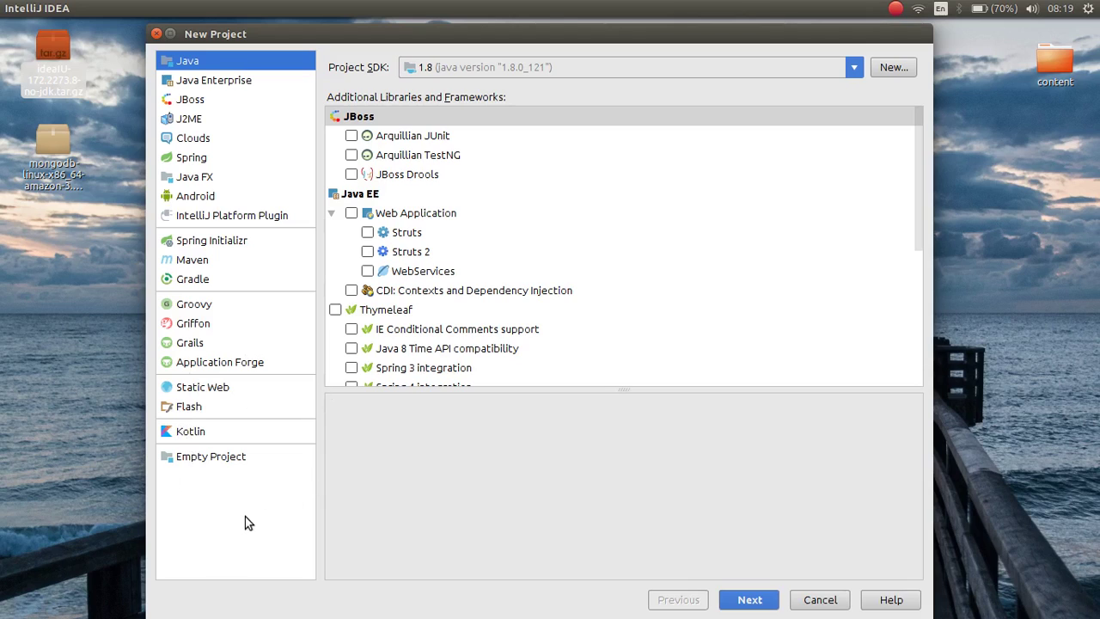
{"action": "left_click", "coordinate": [192, 436]}
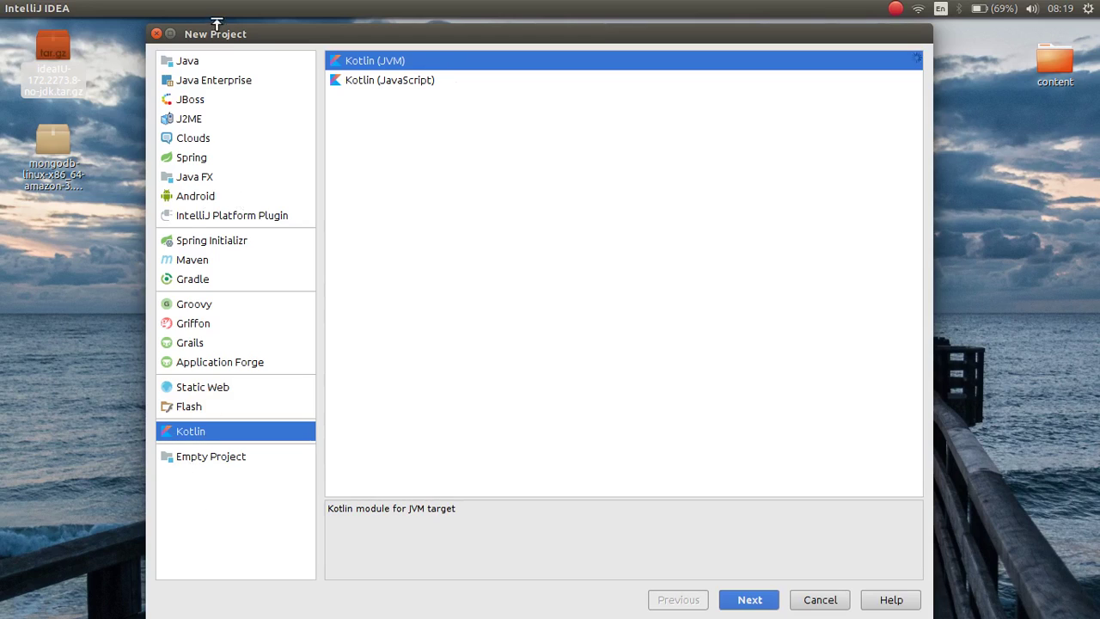
{"action": "left_click", "coordinate": [197, 65]}
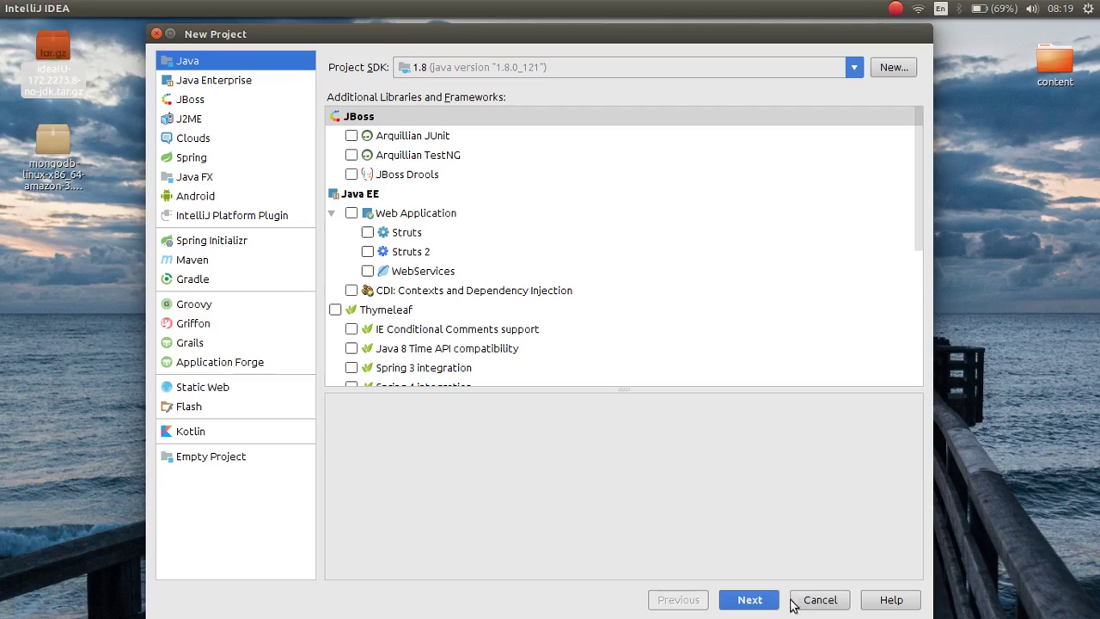
{"action": "left_click", "coordinate": [749, 600]}
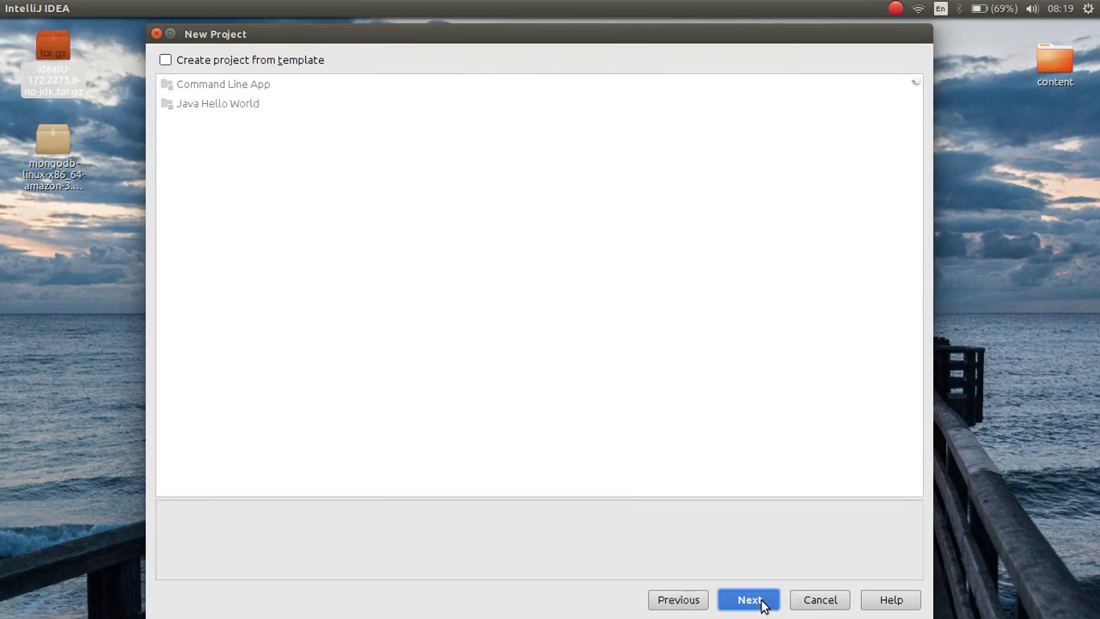
{"action": "left_click", "coordinate": [695, 598]}
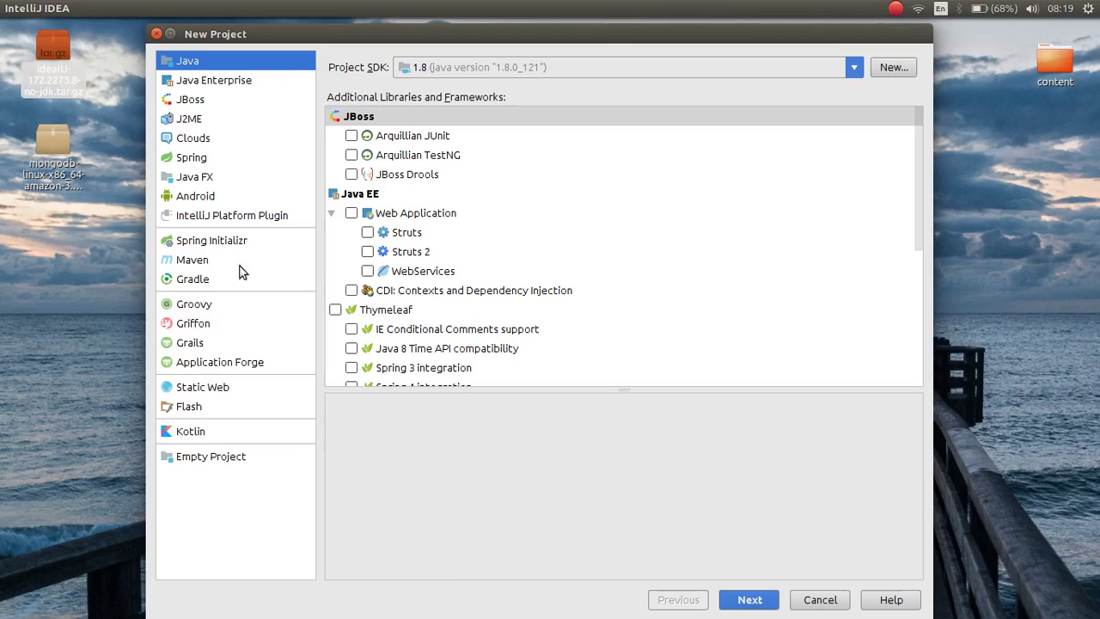
{"action": "left_click", "coordinate": [762, 607]}
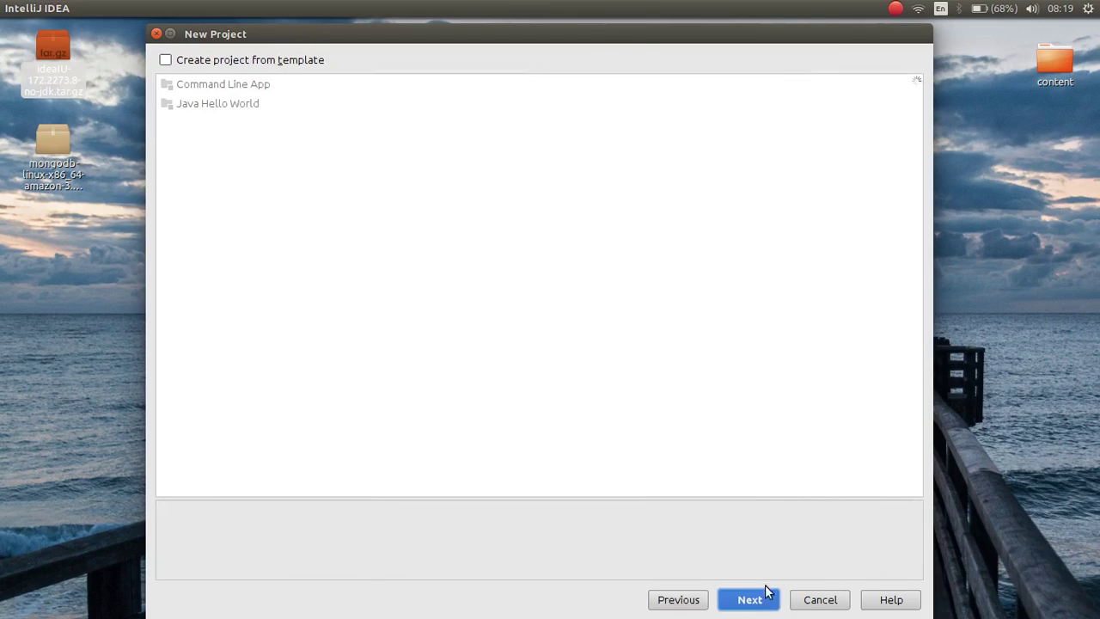
{"action": "left_click", "coordinate": [700, 597]}
{"action": "left_click", "coordinate": [755, 602]}
{"action": "left_click", "coordinate": [748, 597]}
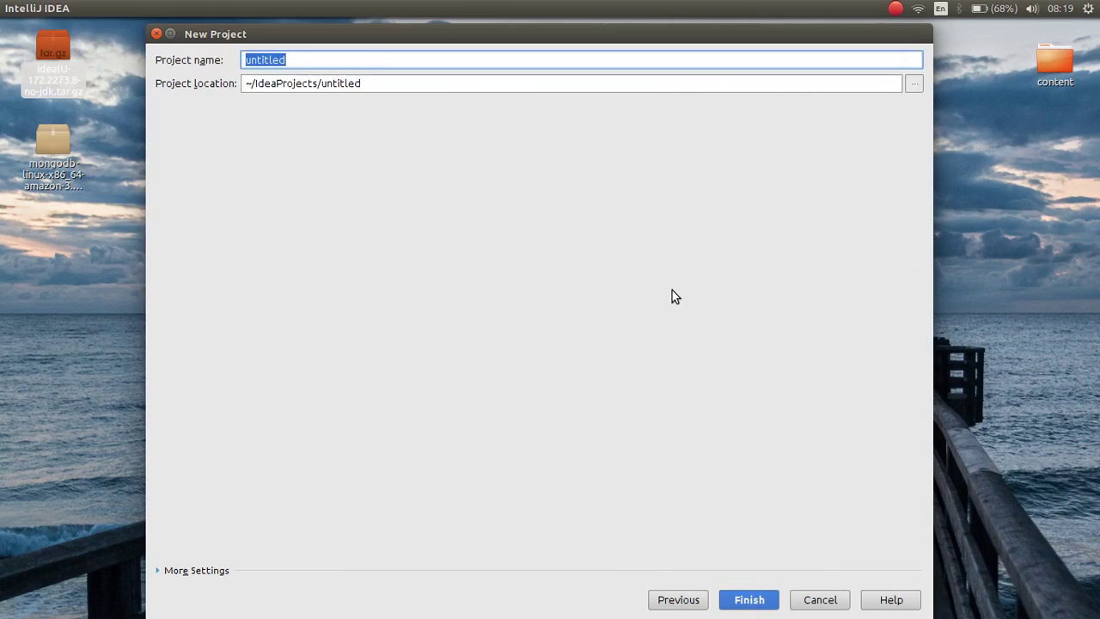
Name the project Javatutorials and create it in ~/IdeaProjects/Javatutorials.
{"action": "type", "text": "jav"}
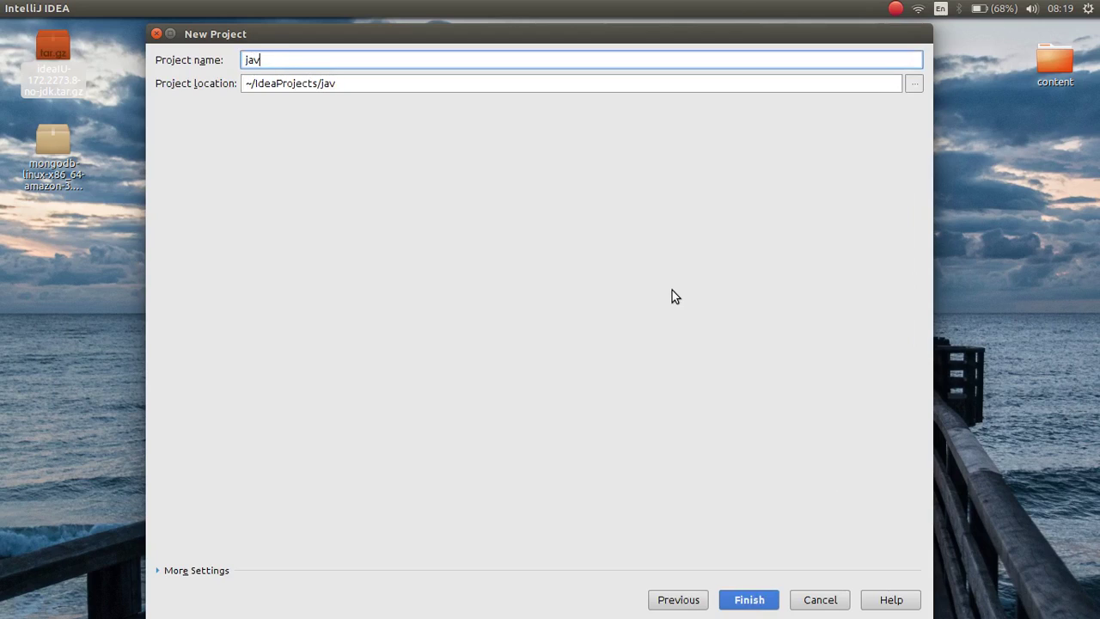
{"action": "key", "text": "BackSpace"}
{"action": "key", "text": "BackSpace"}
{"action": "key", "text": "BackSpace"}
{"action": "type", "text": "Javattuor"}
{"action": "key", "text": "BackSpace"}
{"action": "key", "text": "BackSpace"}
{"action": "key", "text": "BackSpace"}
{"action": "type", "text": "torial"}
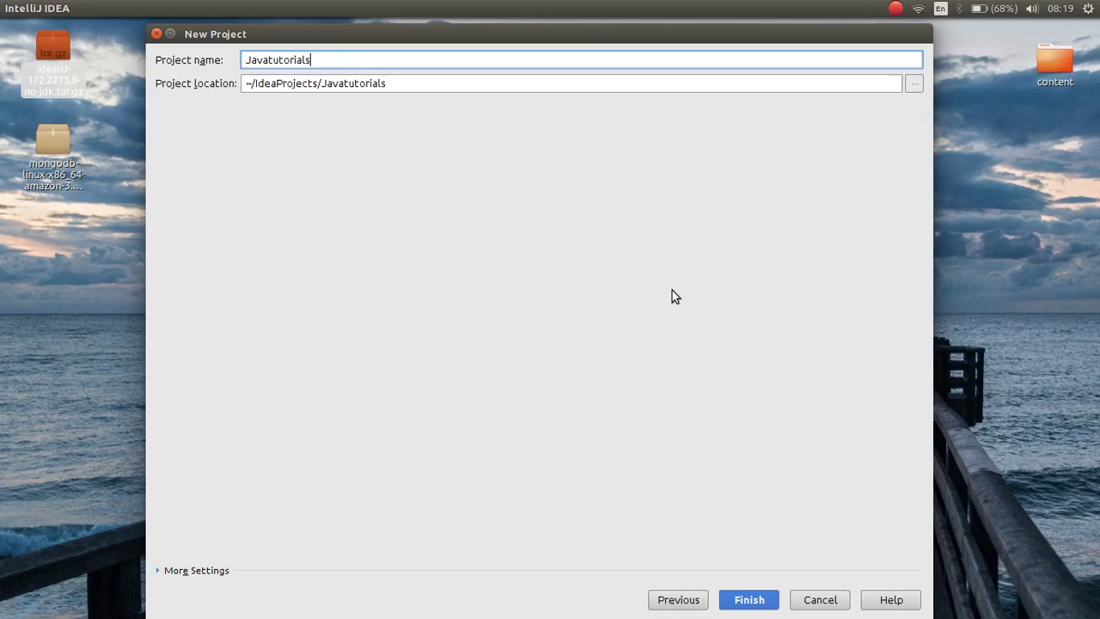
{"action": "type", "text": "s"}
{"action": "key", "text": "Escape"}
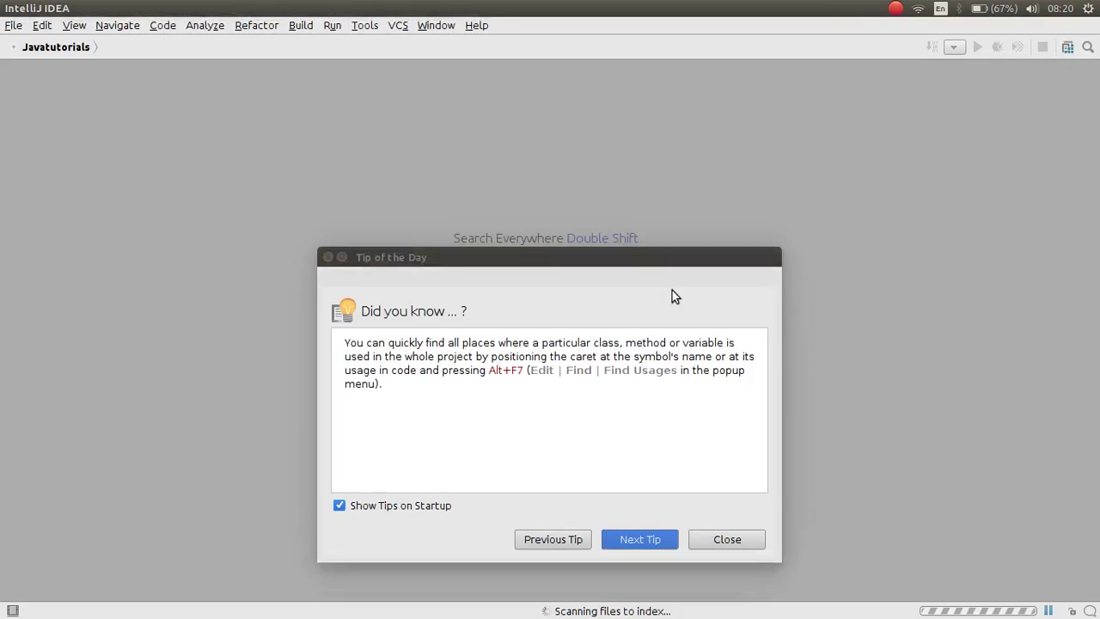
Dismiss the Tip of the Day and choose the Project view for the project tree.
{"action": "left_click", "coordinate": [726, 544]}
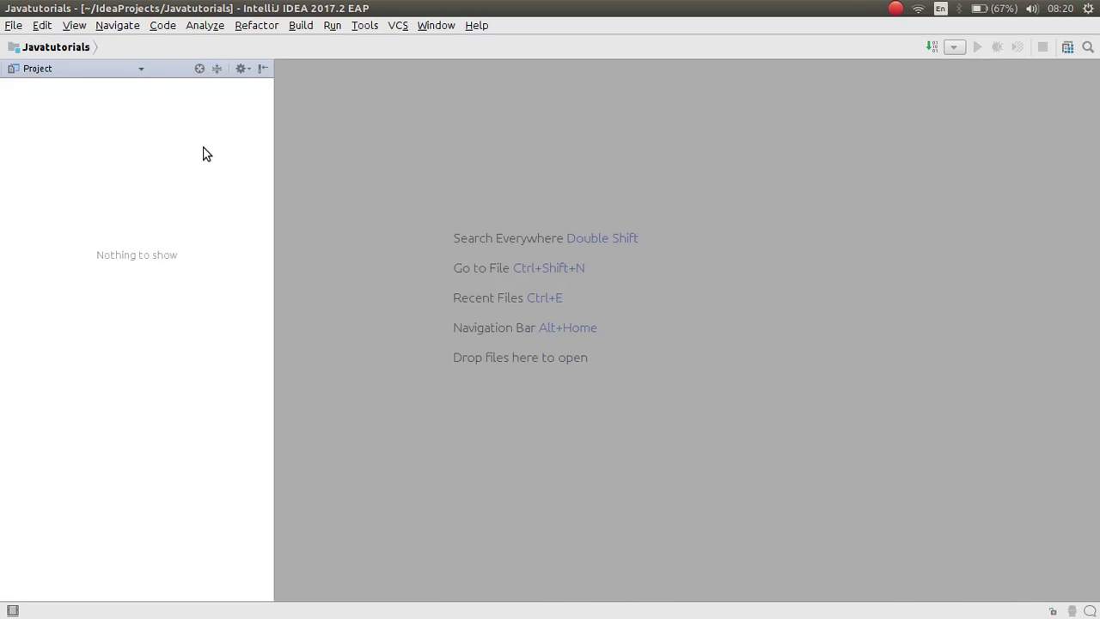
{"action": "left_click", "coordinate": [27, 73]}
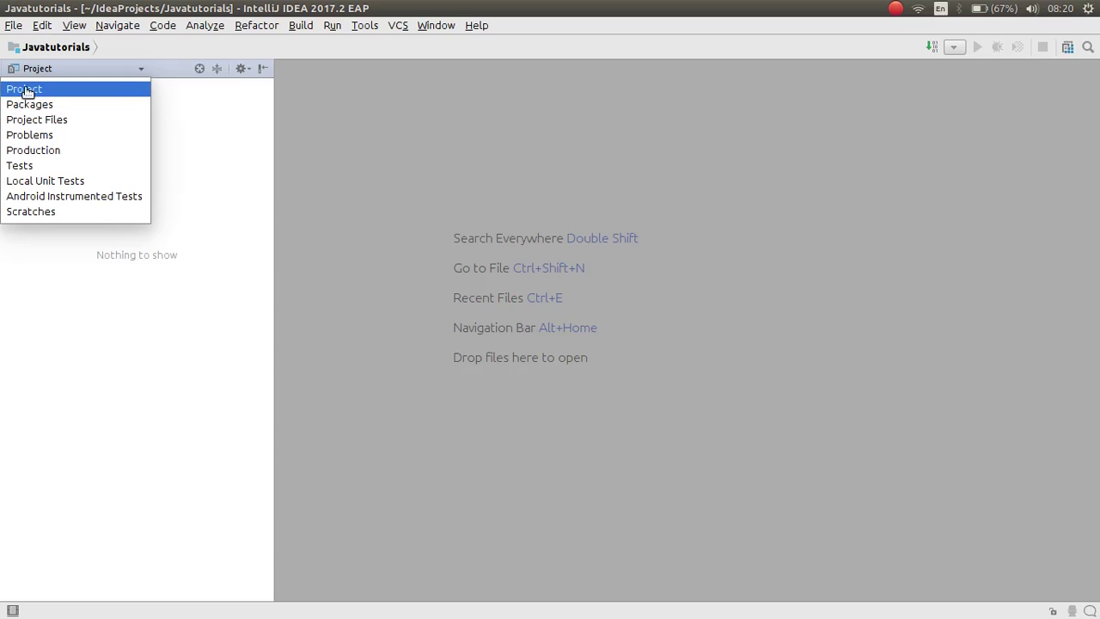
{"action": "left_click", "coordinate": [24, 88]}
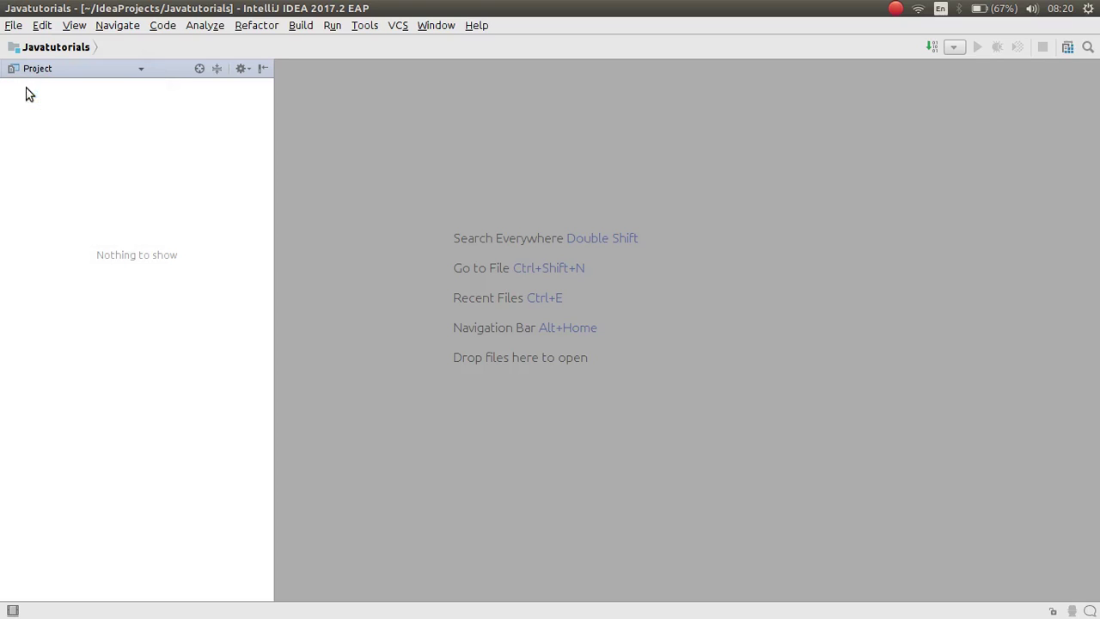
Check the available project tree views and browse from the Javatutorials root to its src folder.
{"action": "left_click", "coordinate": [141, 69]}
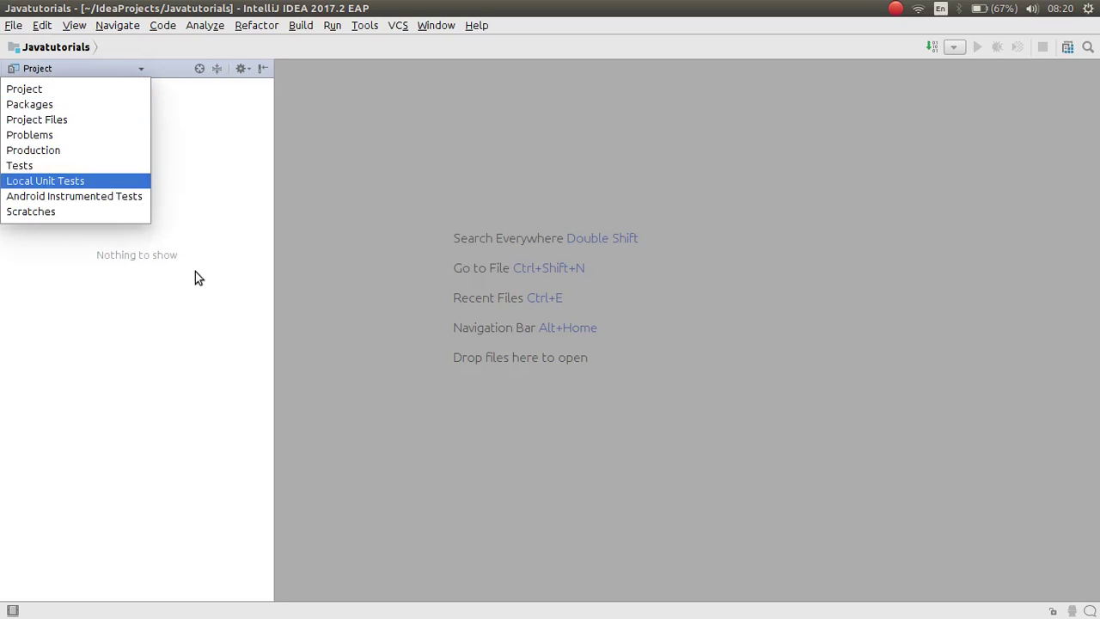
{"action": "left_click", "coordinate": [142, 270]}
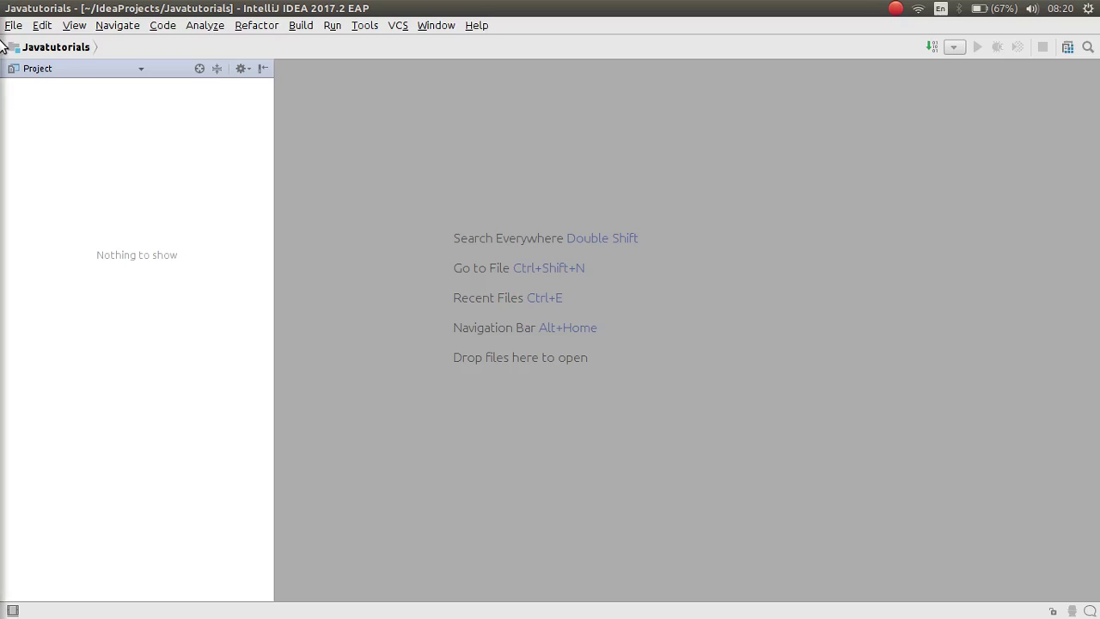
{"action": "key", "text": "alt+Home"}
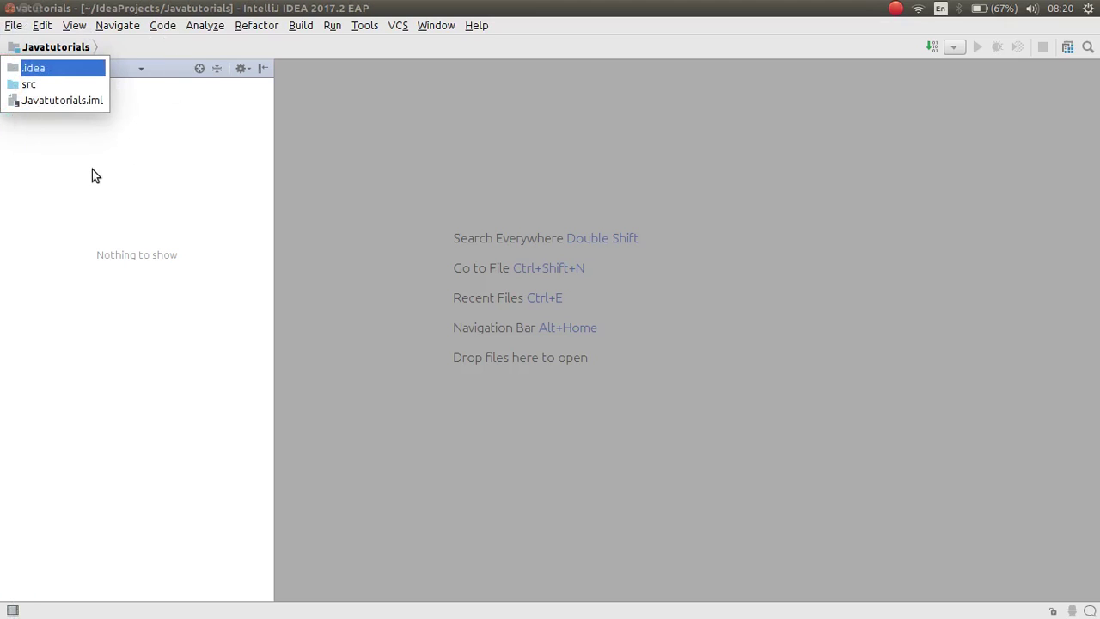
{"action": "left_click", "coordinate": [27, 88]}
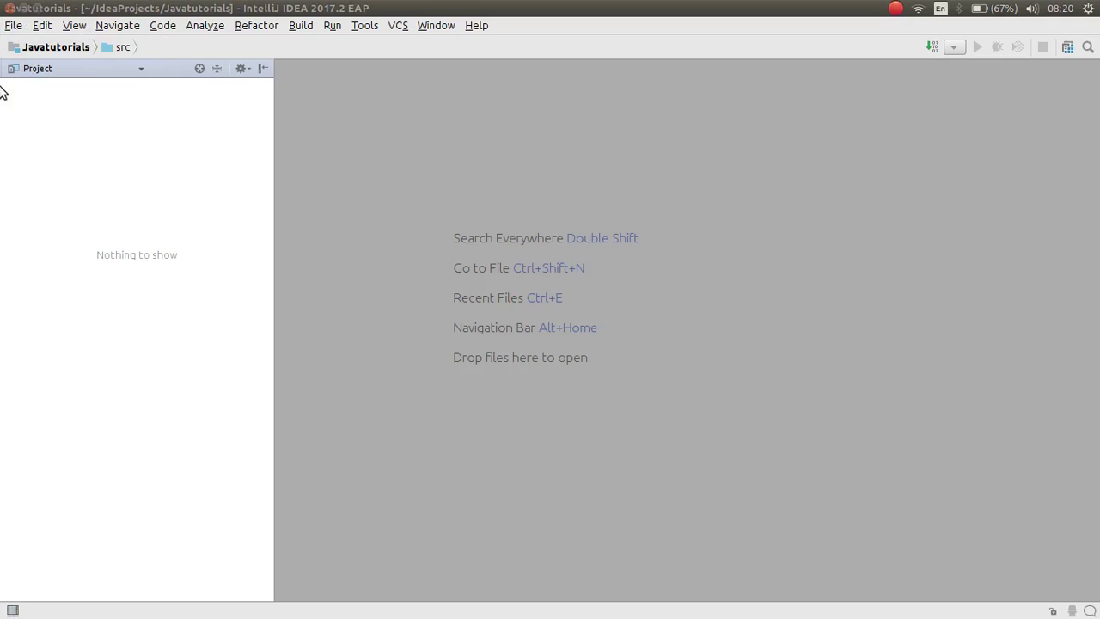
Choose Docked Mode for the active Project tool window.
{"action": "left_click", "coordinate": [438, 26]}
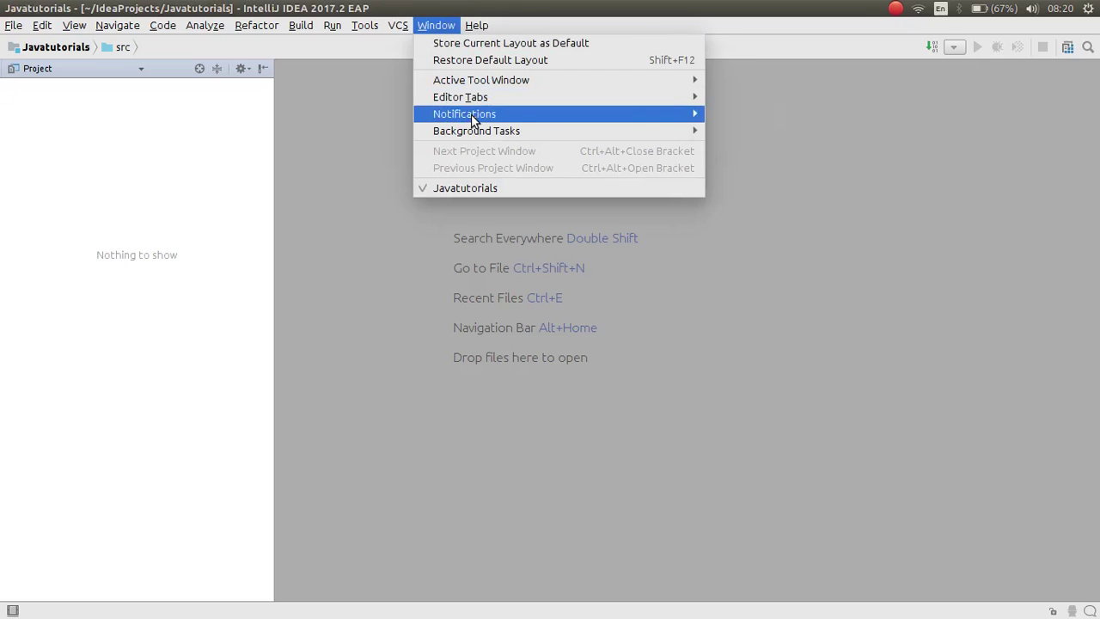
{"action": "mouse_move", "coordinate": [582, 81]}
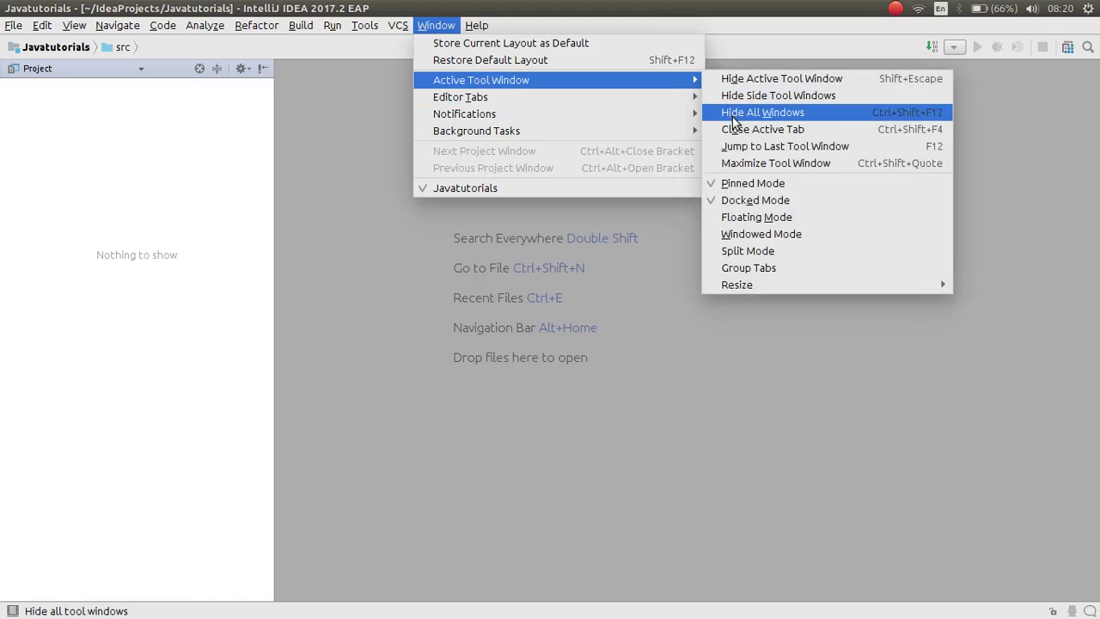
{"action": "left_click", "coordinate": [745, 203]}
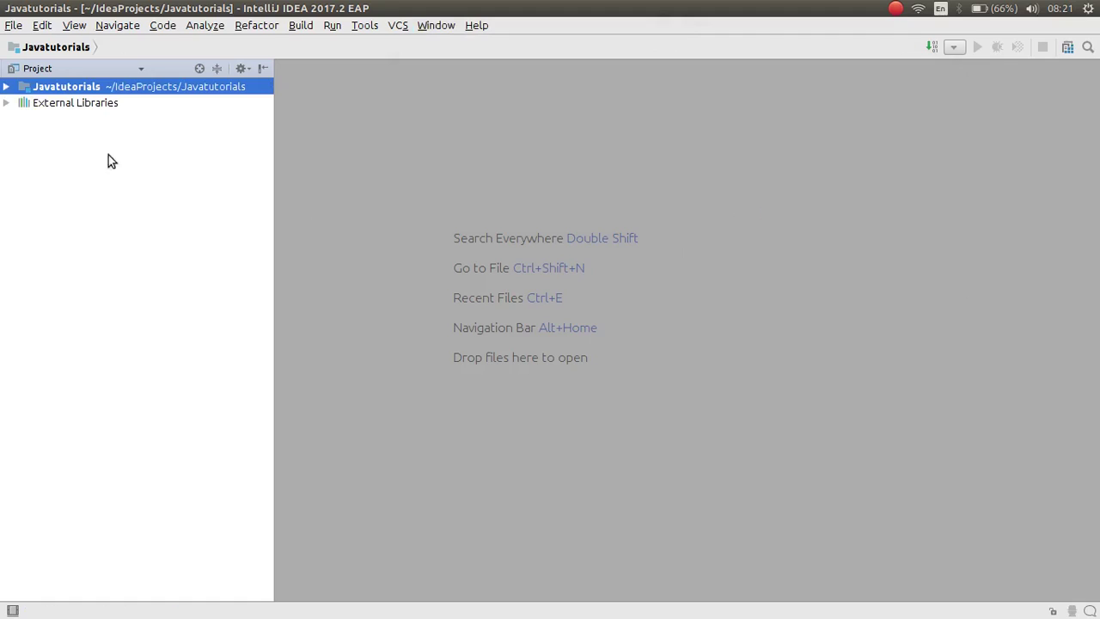
Expand the Javatutorials root in the project tree, highlight its src folder and reselect the project root.
{"action": "left_click", "coordinate": [6, 87]}
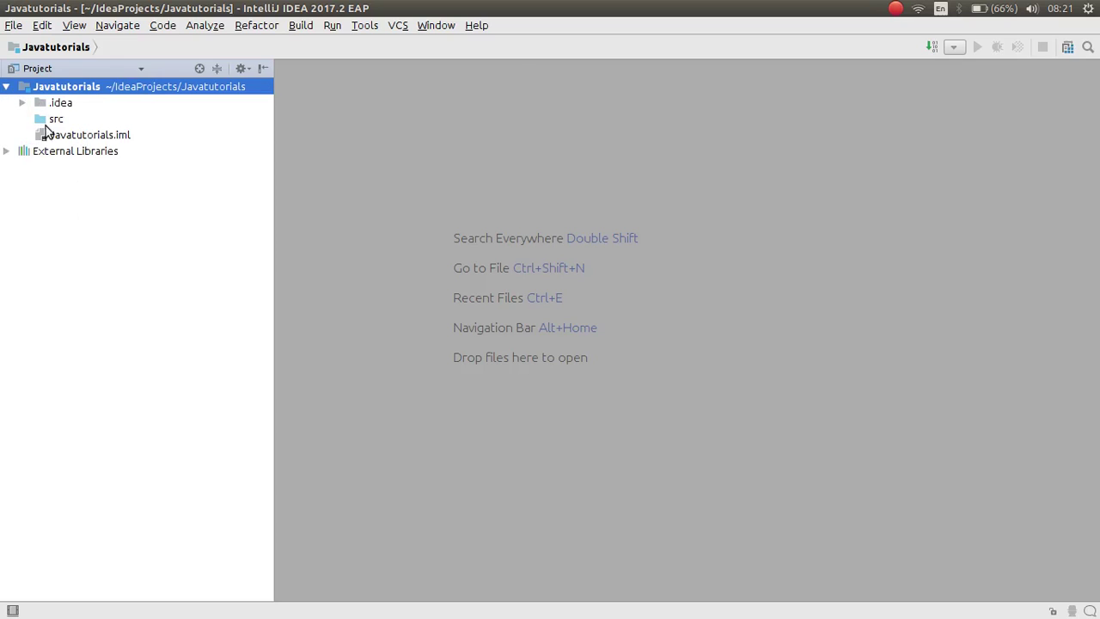
{"action": "left_click", "coordinate": [46, 121]}
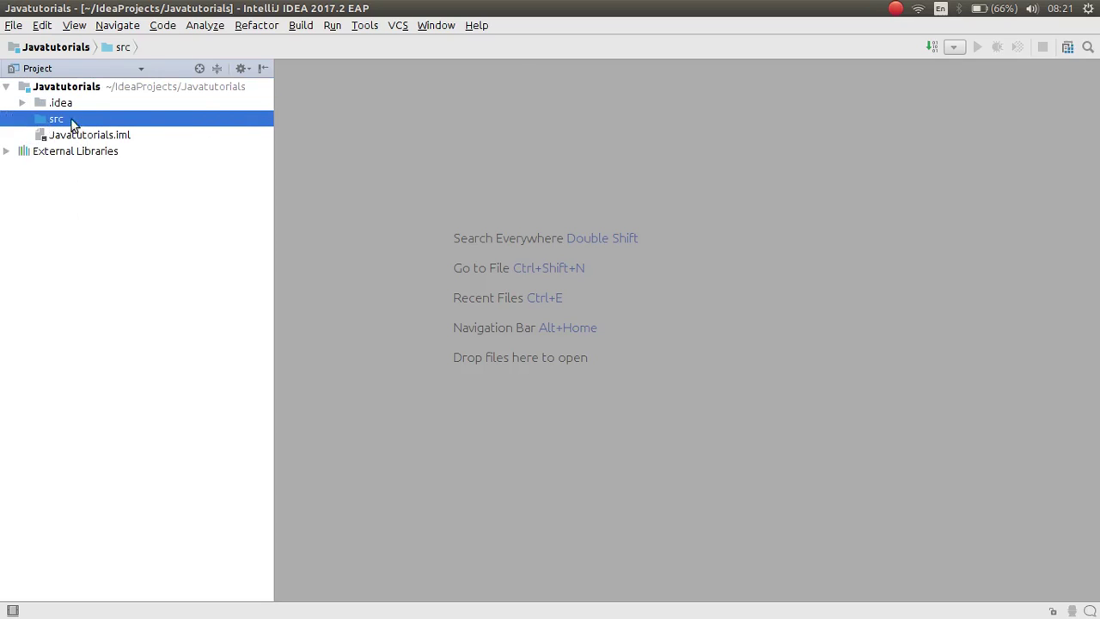
{"action": "left_click", "coordinate": [56, 89]}
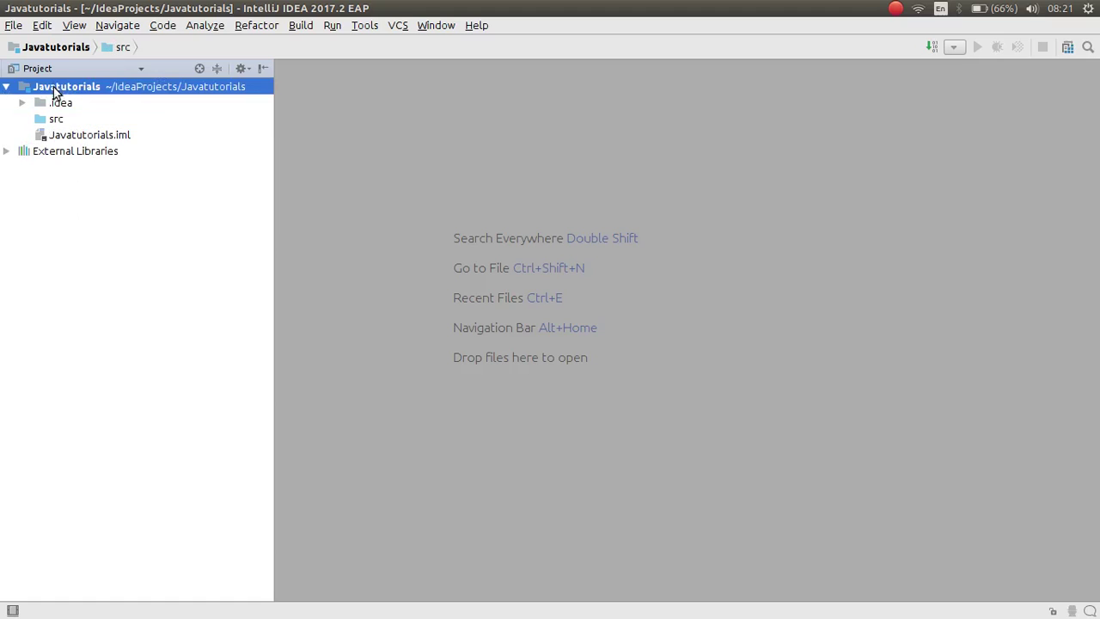